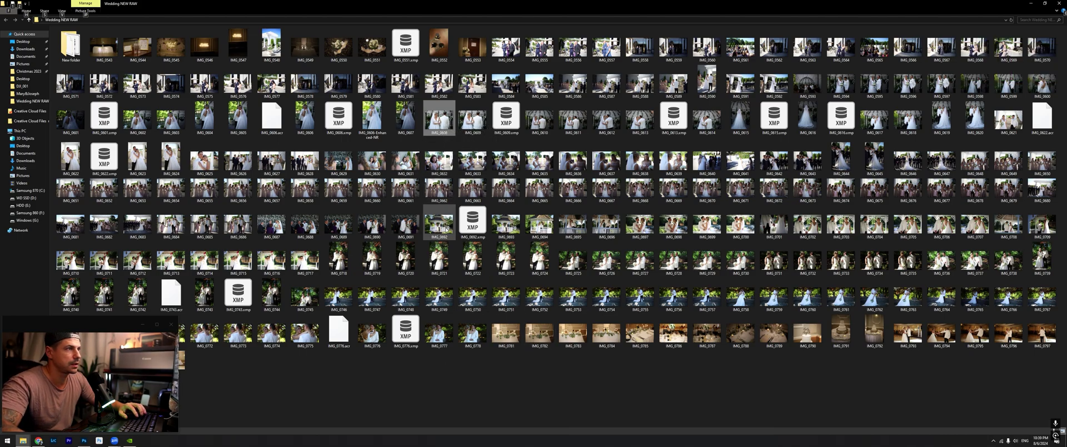
- Open IMG_0608.CR3 from the Wedding NEW RAW folder
{"action": "double_click", "coordinate": [438, 134]}
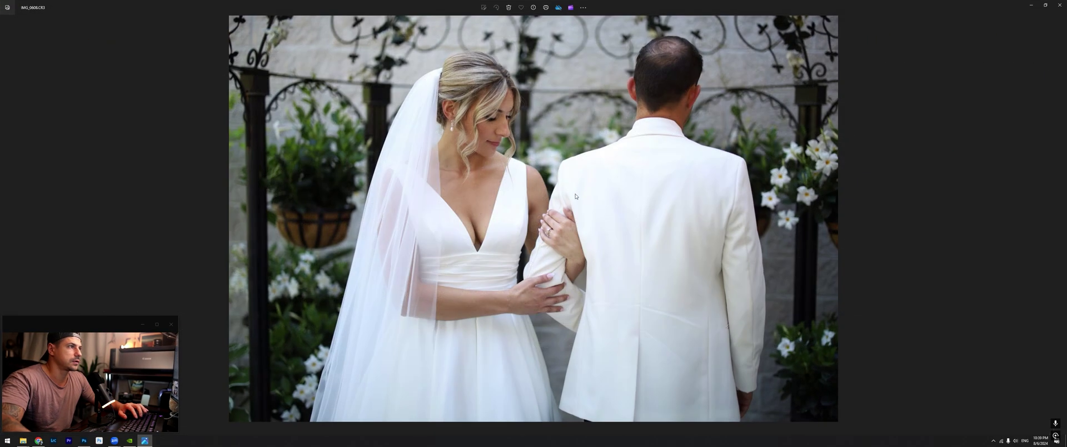
- Open the bride-and-groom photo with Adobe Photoshop 2024 from Windows Photos
{"action": "right_click", "coordinate": [581, 174]}
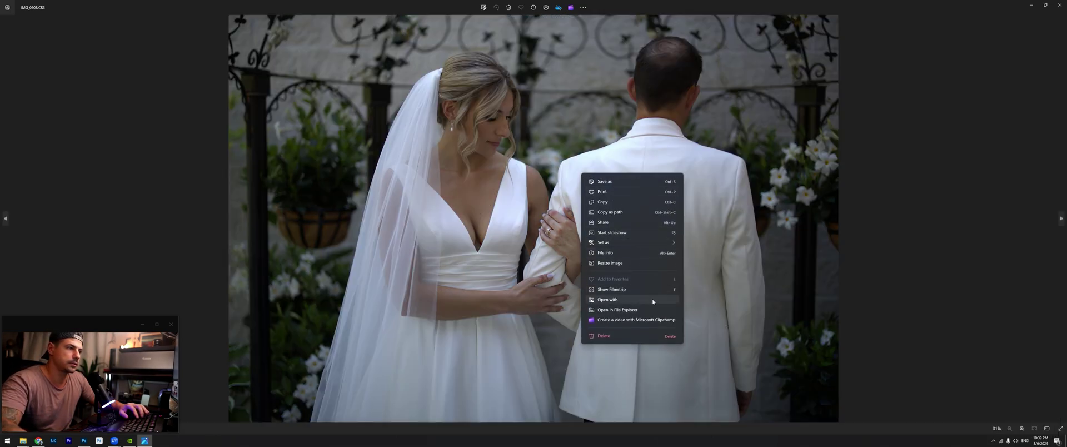
{"action": "left_click", "coordinate": [652, 301]}
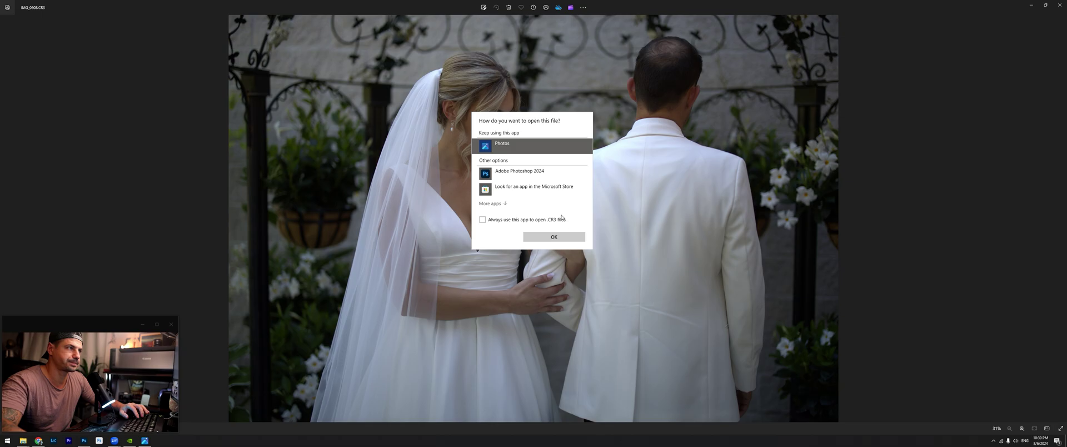
{"action": "left_click", "coordinate": [527, 172]}
{"action": "left_click", "coordinate": [555, 236]}
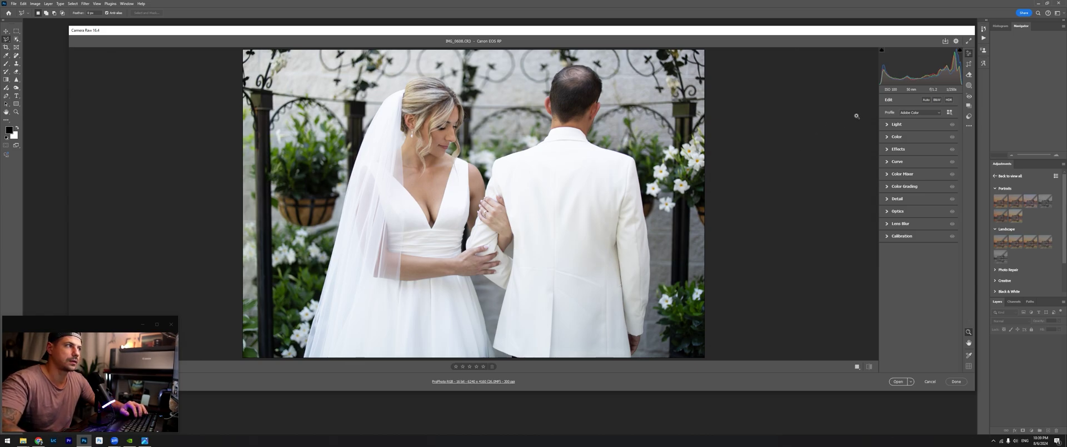
- Compare the Camera Landscape and Camera Portrait profiles and keep Camera Landscape
{"action": "left_click", "coordinate": [915, 114]}
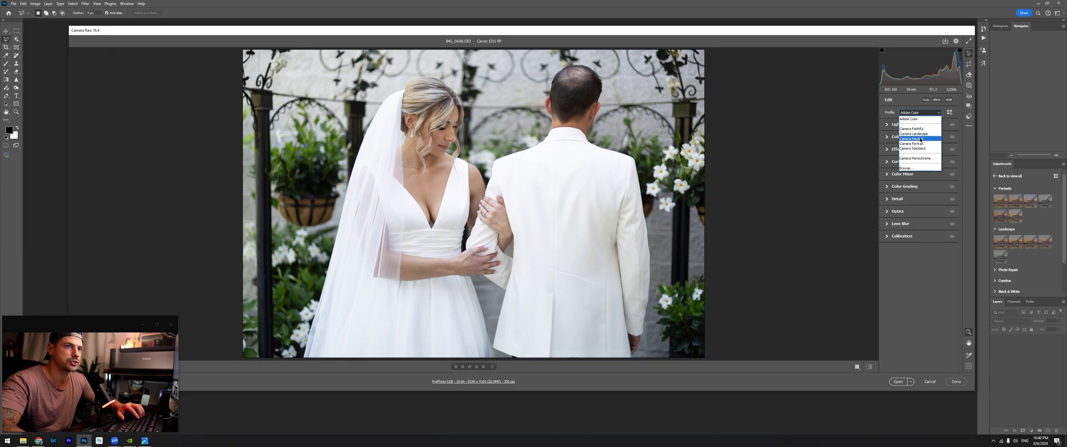
{"action": "left_click", "coordinate": [921, 134]}
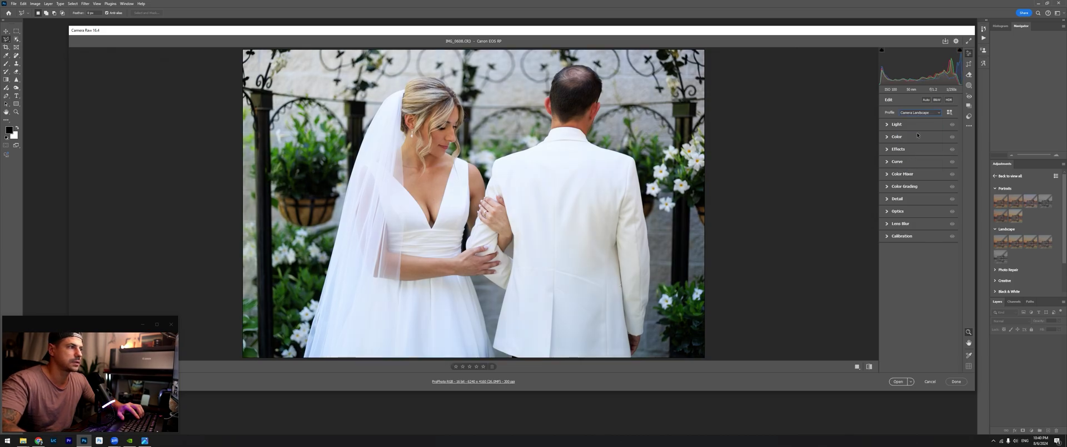
{"action": "left_click", "coordinate": [912, 113]}
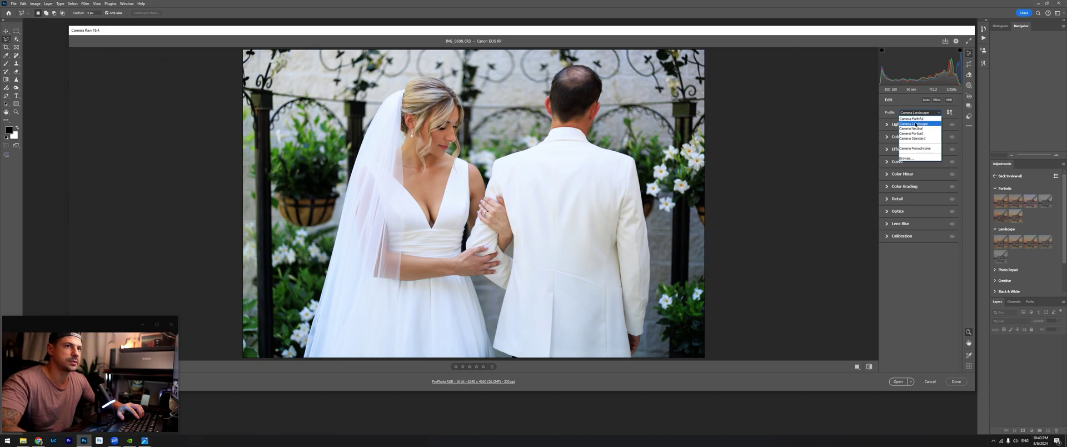
{"action": "left_click", "coordinate": [916, 134]}
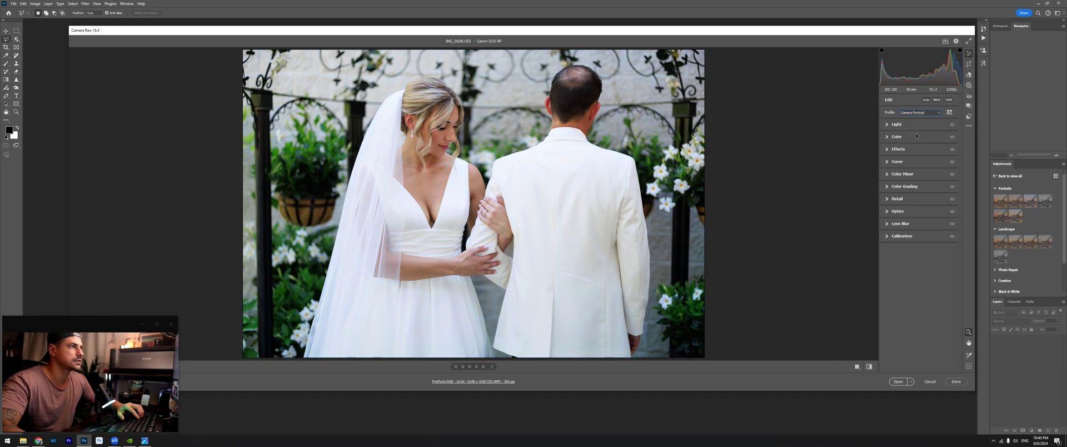
{"action": "left_click", "coordinate": [915, 115]}
{"action": "left_click", "coordinate": [917, 132]}
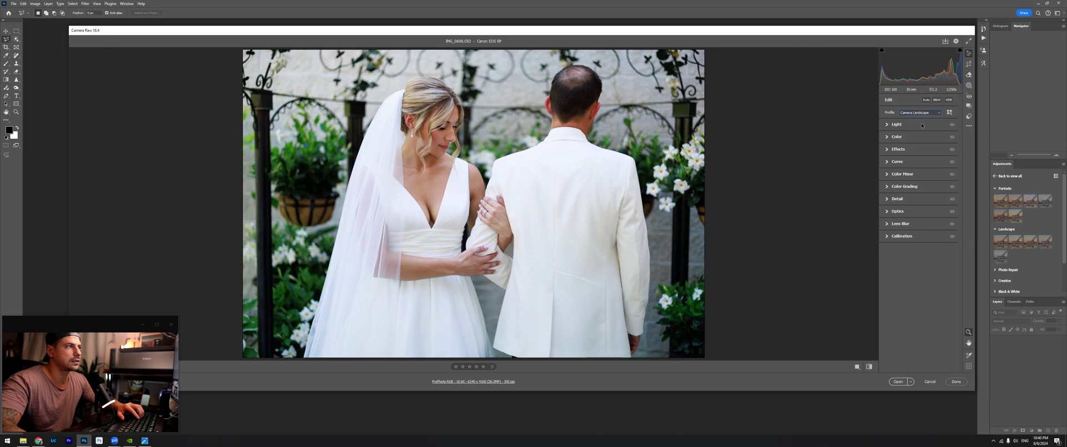
{"action": "left_click", "coordinate": [886, 125]}
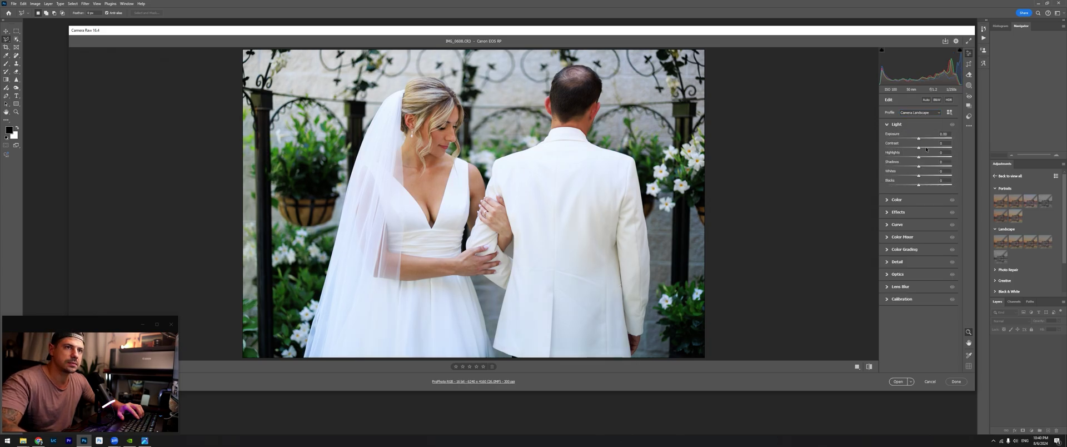
- Set Exposure +0.25, lower Highlights, and set Whites +22 and Blacks -6 with clipping preview
{"action": "left_click_drag", "start_coordinate": [918, 140], "coordinate": [919, 141]}
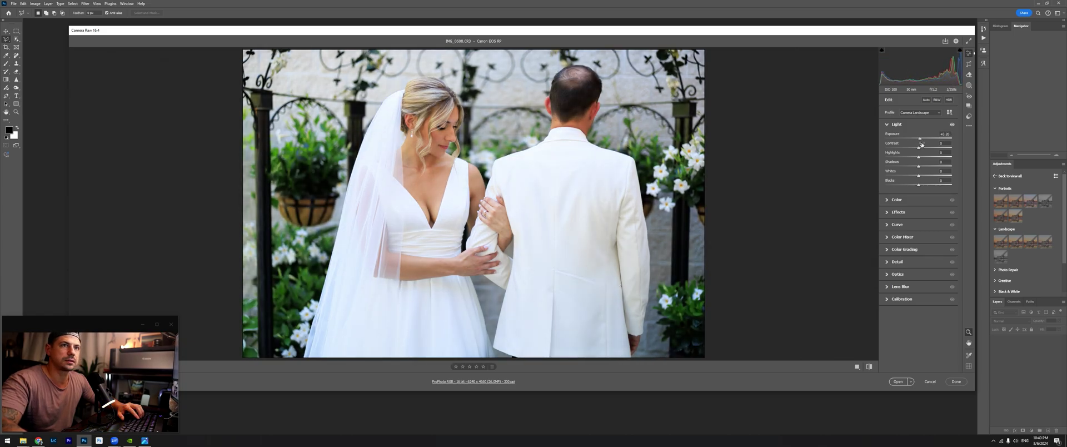
{"action": "left_click_drag", "start_coordinate": [918, 158], "coordinate": [919, 177]}
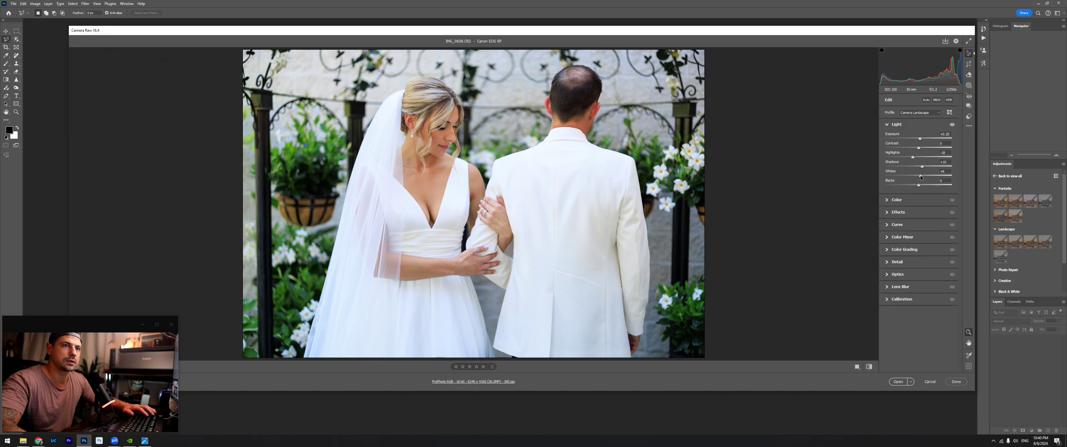
{"action": "left_click_drag", "start_coordinate": [921, 177], "coordinate": [928, 177]}
{"action": "key", "text": "alt"}
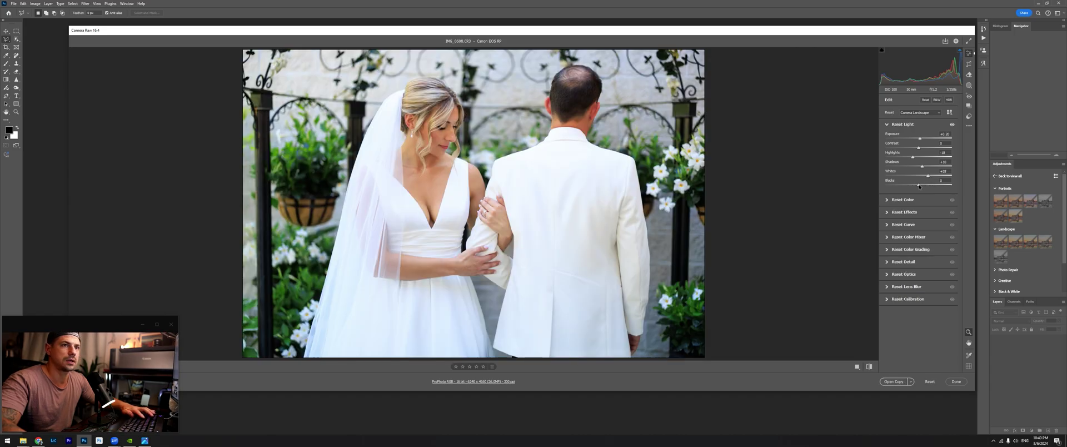
{"action": "left_click_drag", "start_coordinate": [919, 186], "coordinate": [913, 185]}
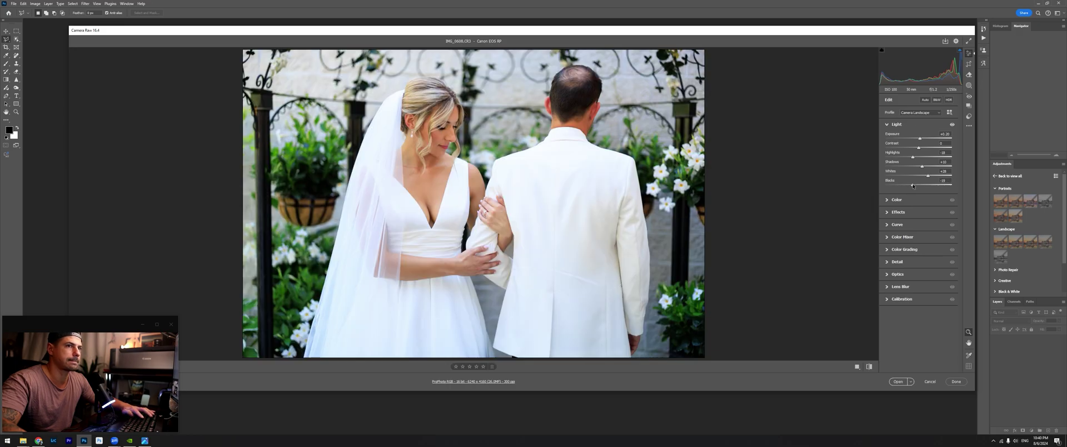
- Compare the photo with the Light adjustments turned off and back on
{"action": "left_click", "coordinate": [951, 125]}
{"action": "left_click", "coordinate": [951, 126]}
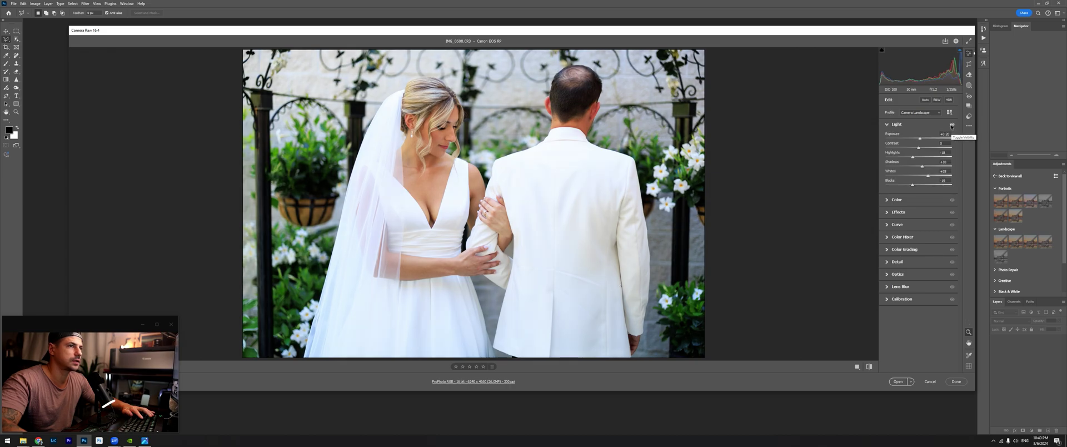
{"action": "left_click", "coordinate": [887, 124]}
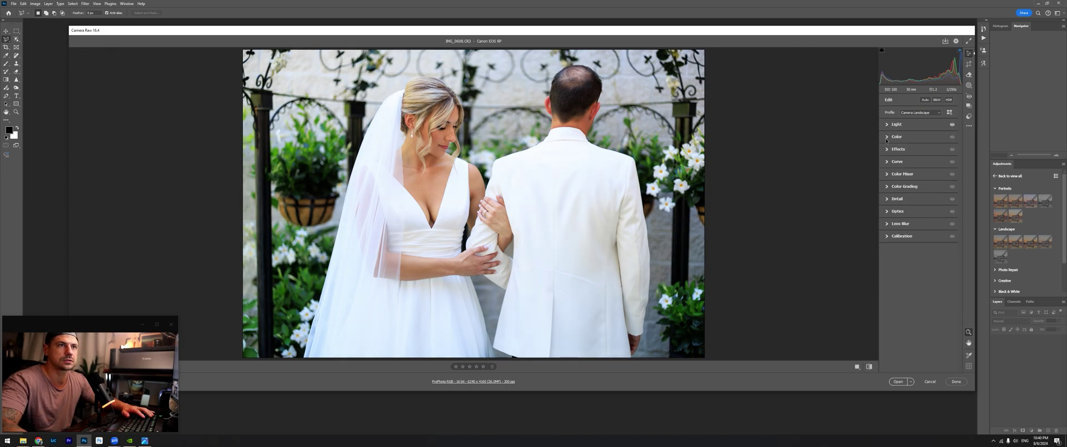
- Try Auto white balance, then return to As Shot and cool Temperature to 6400
{"action": "left_click", "coordinate": [888, 136]}
{"action": "left_click", "coordinate": [925, 147]}
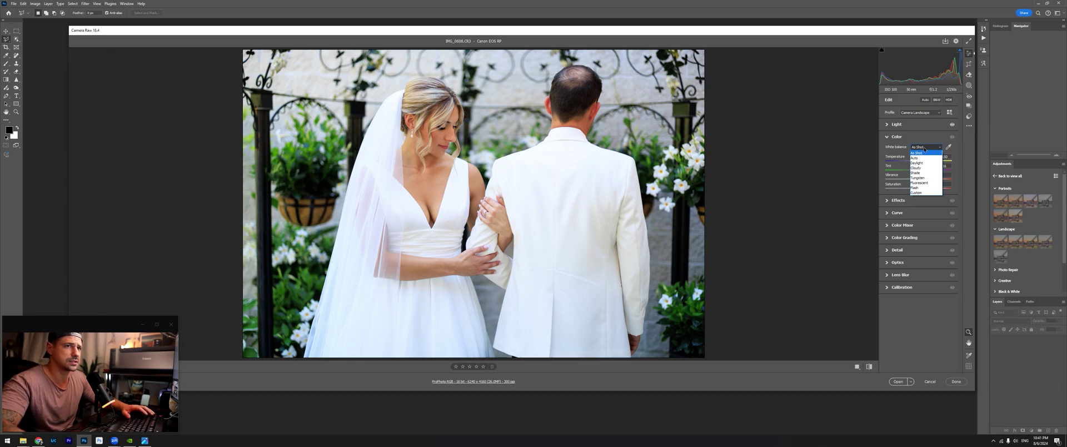
{"action": "left_click", "coordinate": [922, 158]}
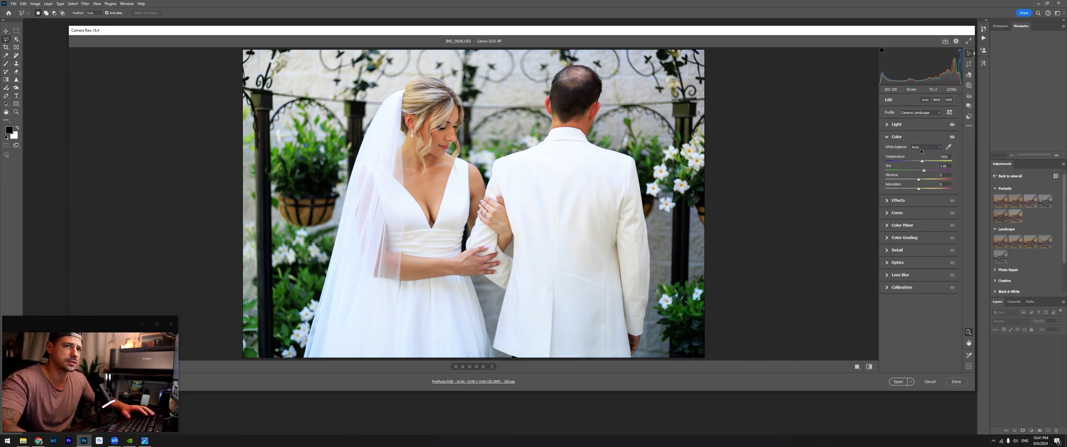
{"action": "left_click", "coordinate": [920, 147]}
{"action": "left_click", "coordinate": [920, 152]}
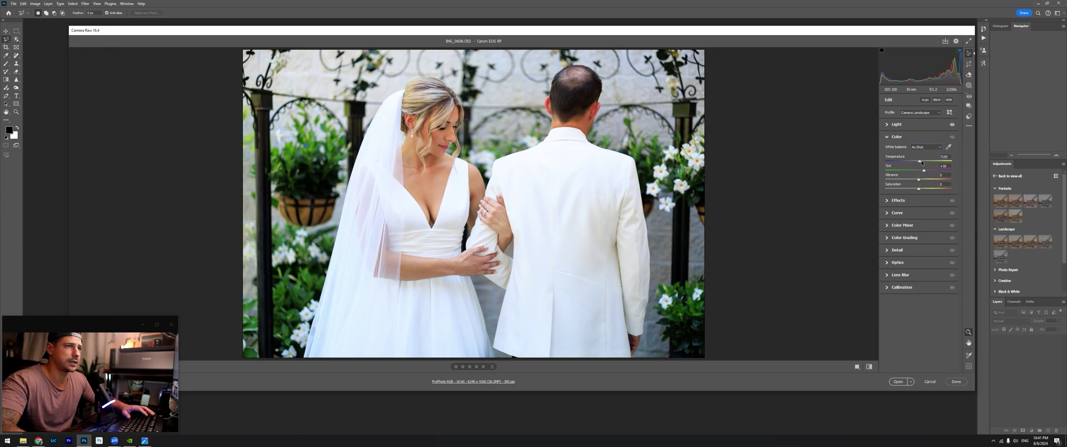
{"action": "left_click_drag", "start_coordinate": [918, 162], "coordinate": [914, 162]}
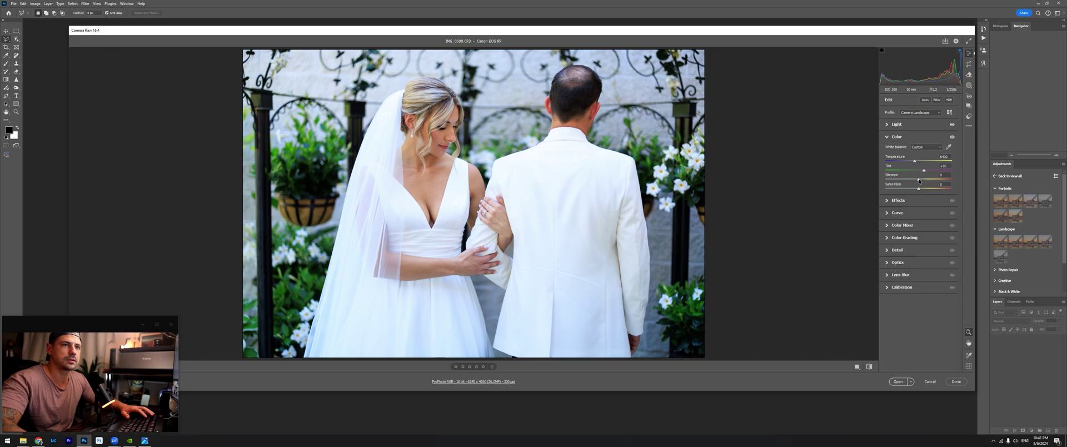
{"action": "left_click", "coordinate": [886, 137]}
{"action": "left_click", "coordinate": [887, 152]}
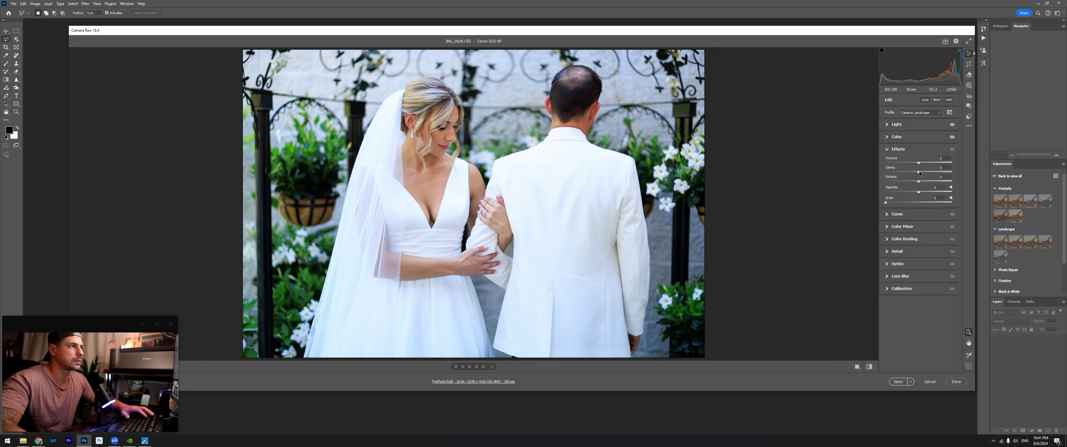
- Zoom in on the bride's face and lower Clarity to -13 for softer skin
{"action": "key", "text": "ctrl+plus"}
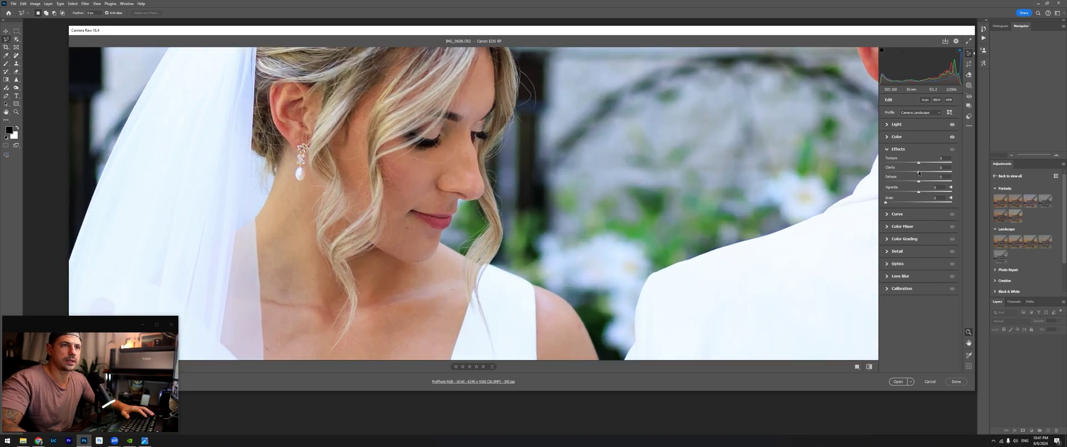
{"action": "left_click_drag", "start_coordinate": [917, 176], "coordinate": [913, 173]}
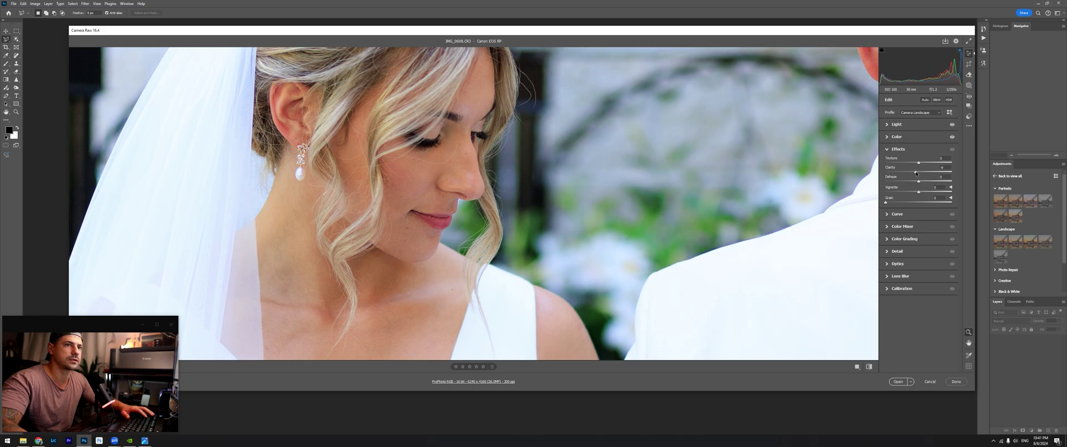
{"action": "key", "text": "ctrl+0"}
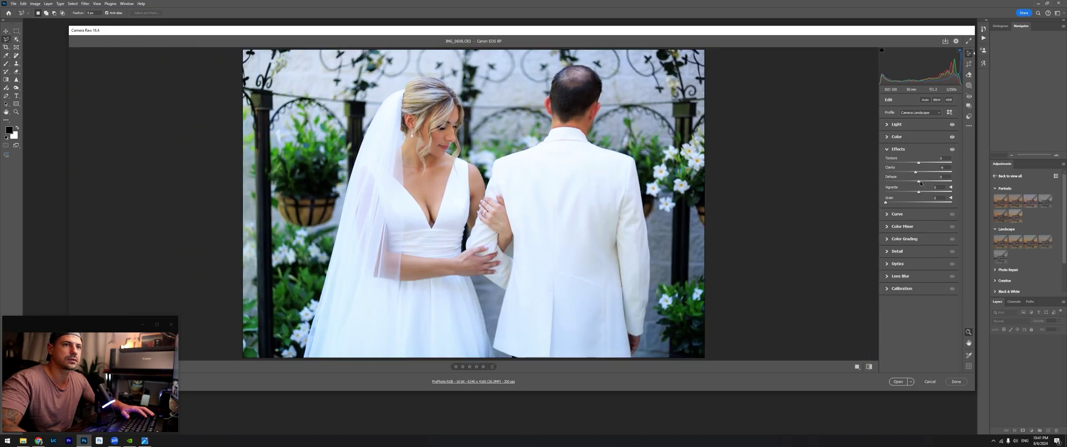
{"action": "left_click", "coordinate": [886, 150]}
{"action": "left_click", "coordinate": [895, 161]}
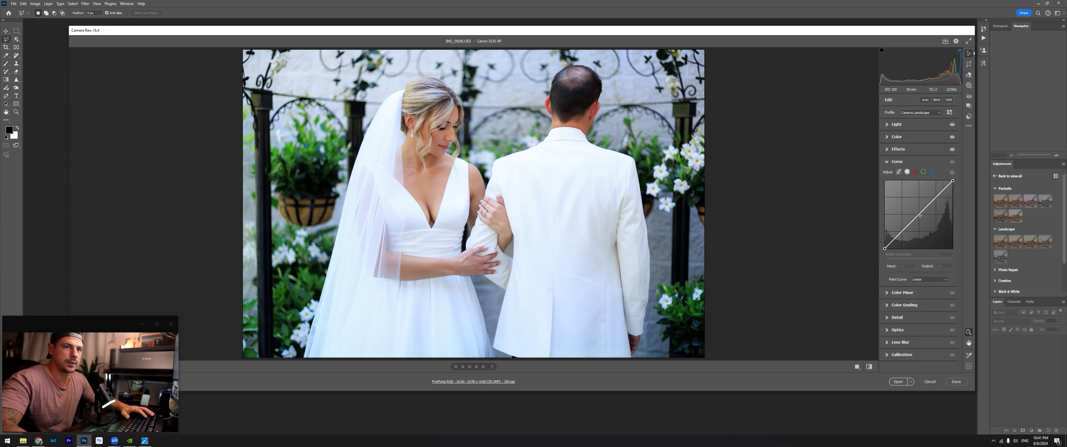
- Add midtone, highlight and shadow curve points, pulling shadows down and lifting the upper tones
{"action": "left_click", "coordinate": [919, 214]}
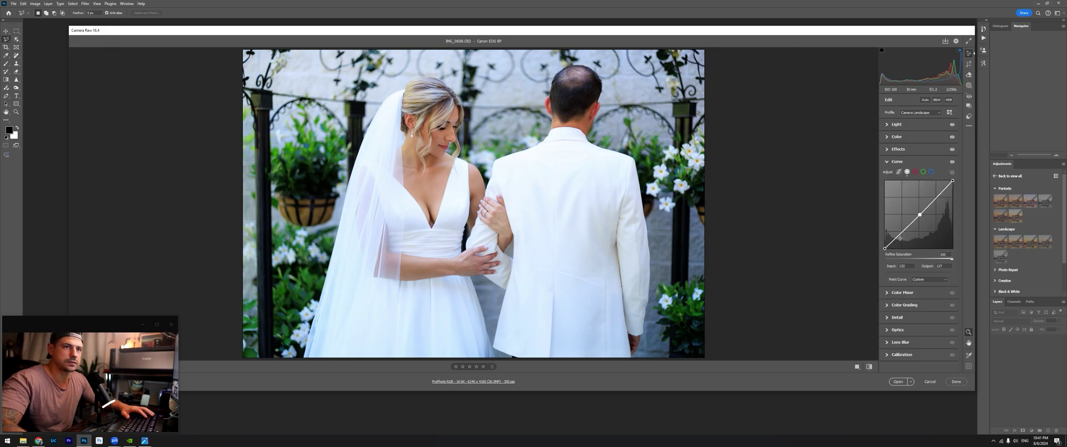
{"action": "left_click", "coordinate": [935, 198]}
{"action": "left_click_drag", "start_coordinate": [919, 214], "coordinate": [918, 213]}
{"action": "left_click", "coordinate": [902, 230]}
{"action": "left_click_drag", "start_coordinate": [902, 231], "coordinate": [888, 248]}
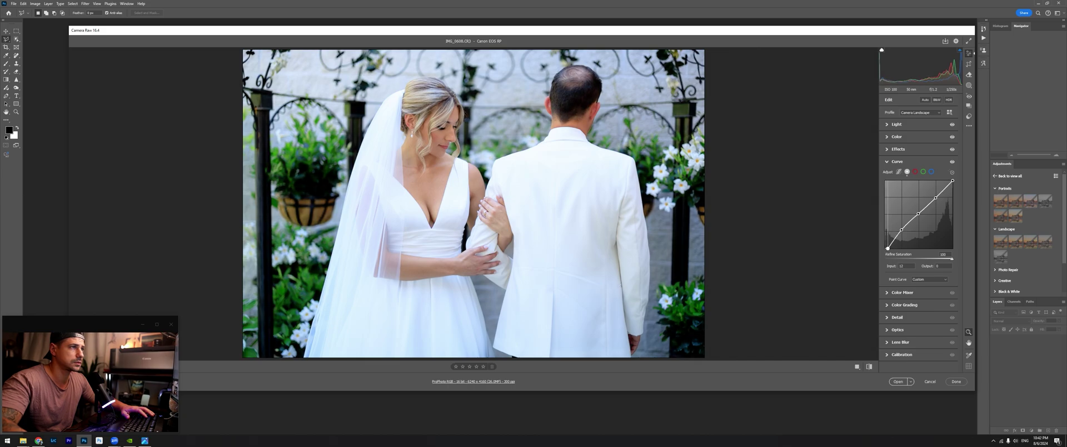
{"action": "left_click_drag", "start_coordinate": [934, 198], "coordinate": [903, 229]}
{"action": "left_click", "coordinate": [935, 198]}
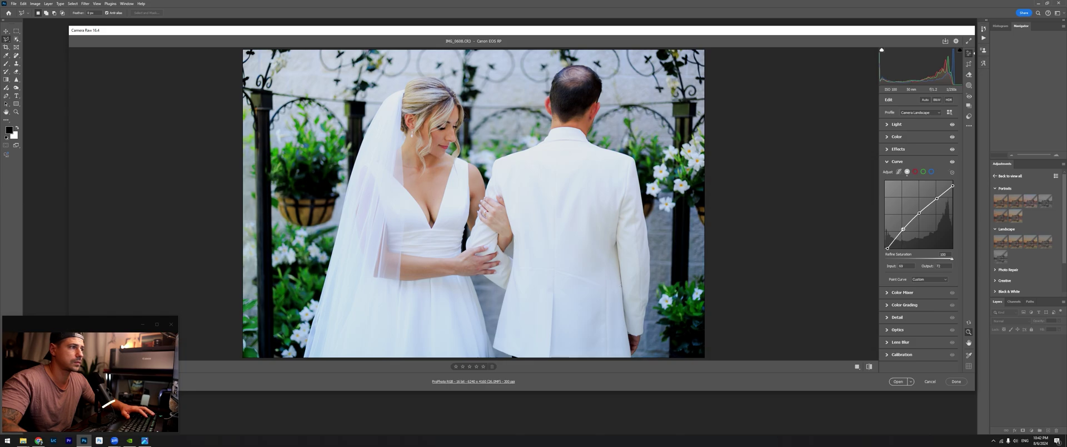
{"action": "left_click", "coordinate": [887, 161]}
{"action": "left_click", "coordinate": [887, 175]}
{"action": "left_click", "coordinate": [887, 176]}
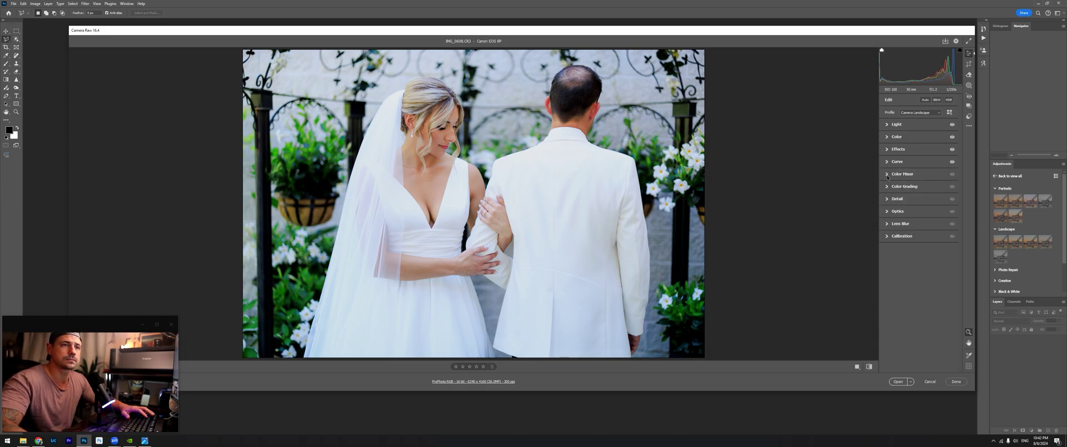
{"action": "left_click", "coordinate": [886, 187]}
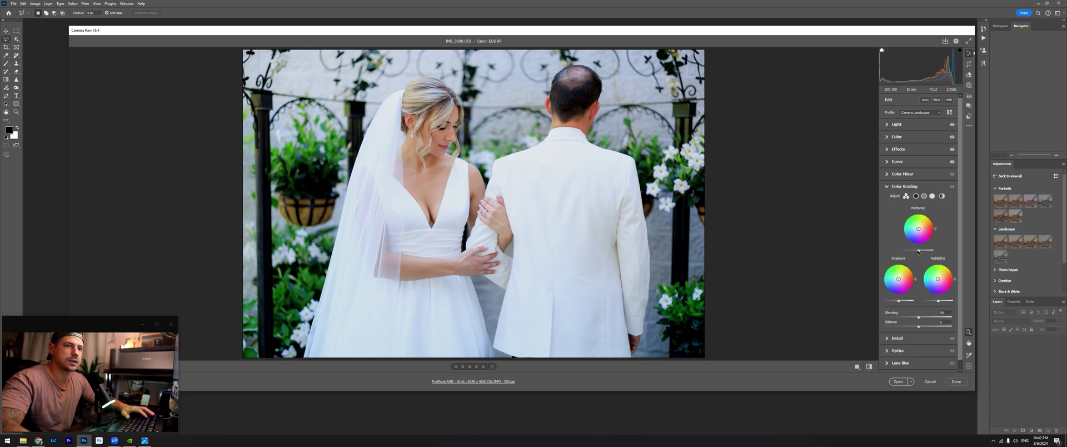
- Lower the Midtones luminance and fine-tune the Highlights luminance in Color Grading
{"action": "left_click_drag", "start_coordinate": [917, 252], "coordinate": [917, 254]}
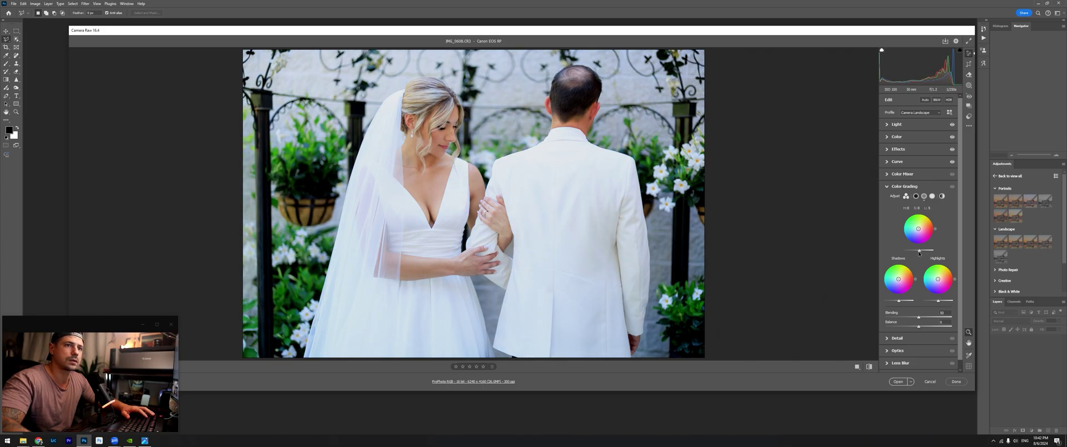
{"action": "left_click", "coordinate": [938, 302]}
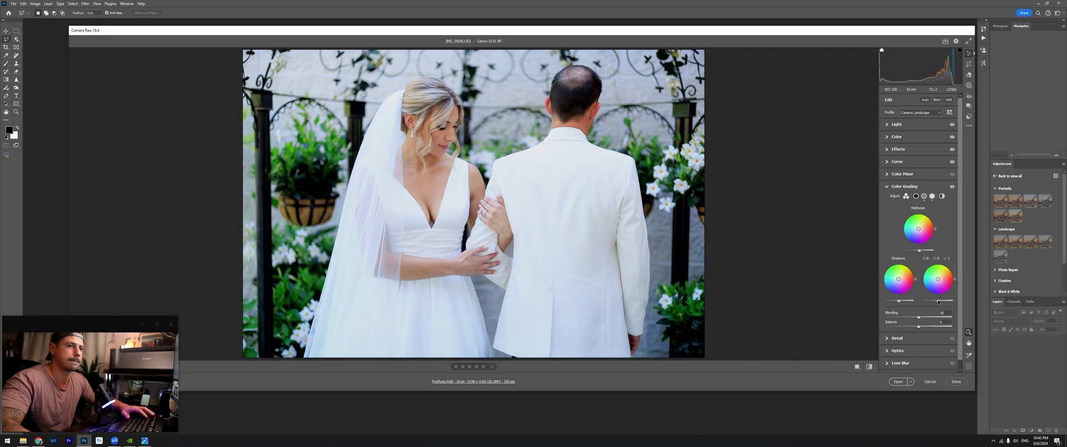
{"action": "left_click_drag", "start_coordinate": [938, 301], "coordinate": [938, 299]}
{"action": "left_click_drag", "start_coordinate": [937, 298], "coordinate": [938, 299]}
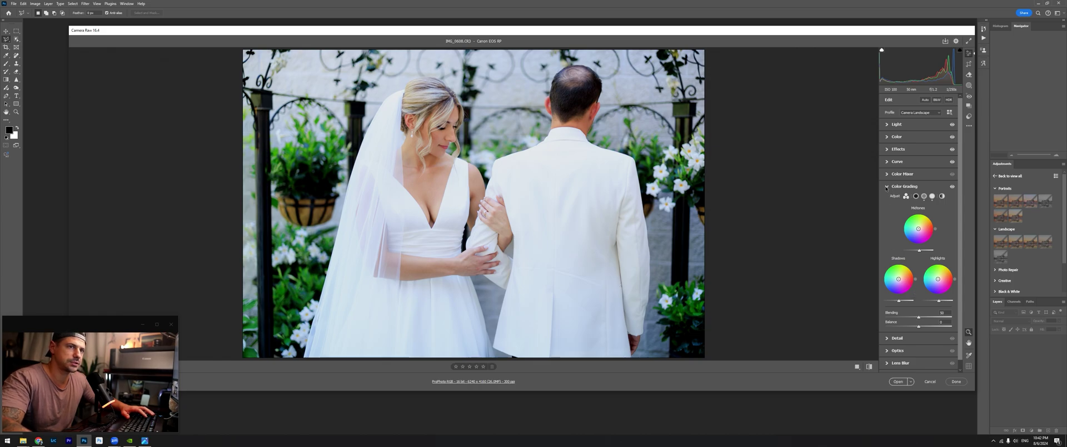
{"action": "left_click", "coordinate": [886, 187]}
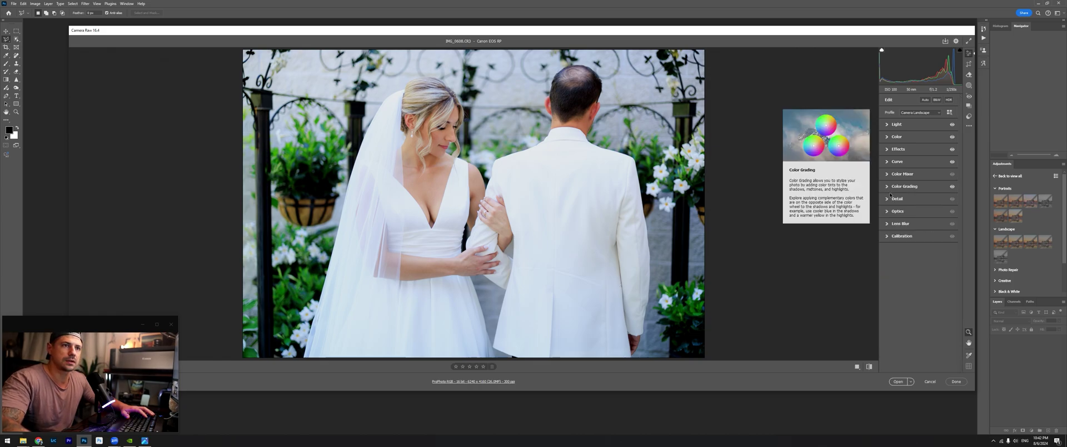
- Inspect the Detail sharpening and noise settings zoomed in on the bride's face
{"action": "left_click", "coordinate": [886, 199]}
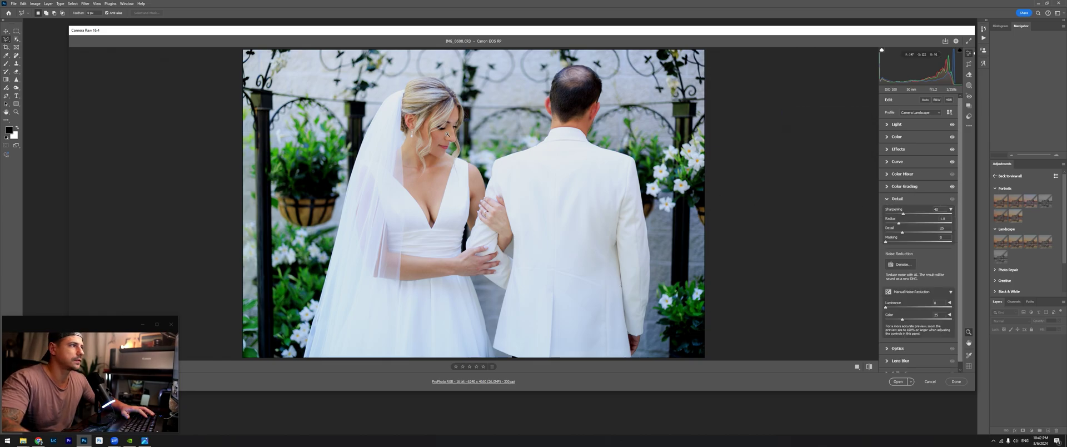
{"action": "left_click", "coordinate": [464, 152]}
{"action": "scroll", "coordinate": [542, 251], "scroll_direction": "down", "scroll_amount": 3}
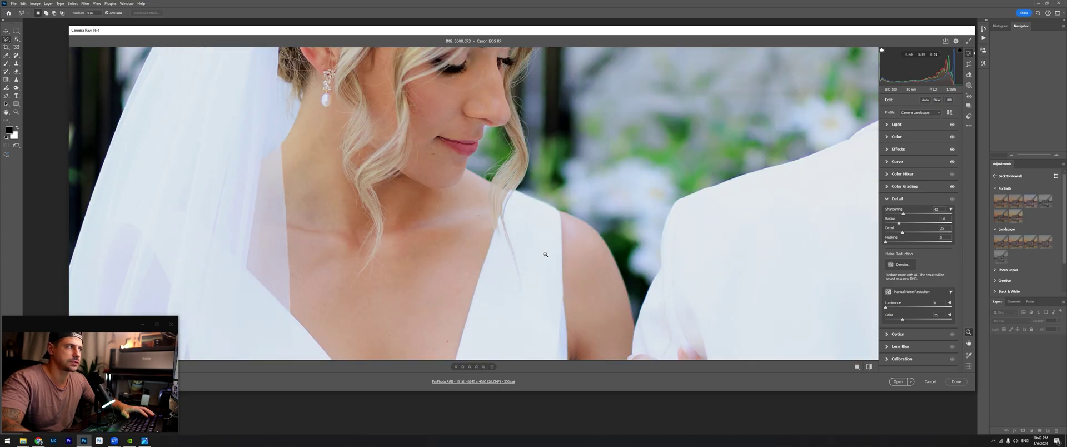
{"action": "left_click", "coordinate": [522, 209]}
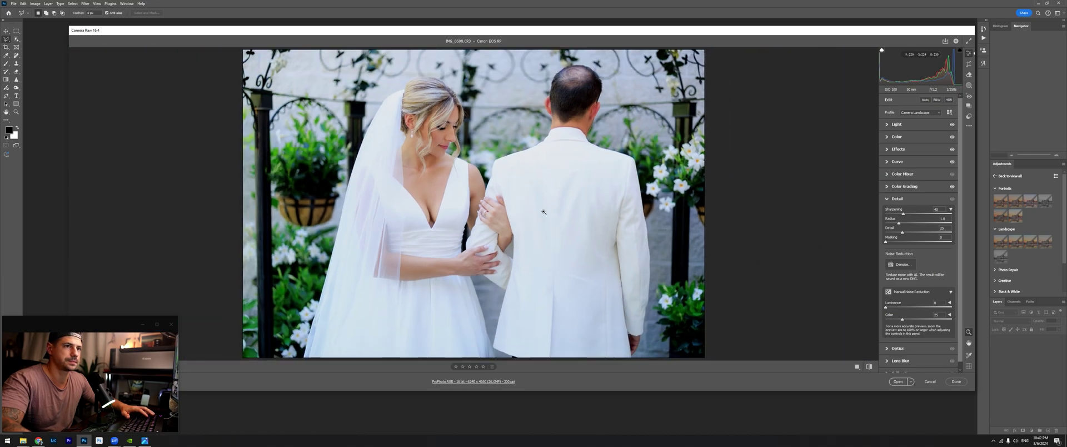
{"action": "left_click", "coordinate": [886, 200]}
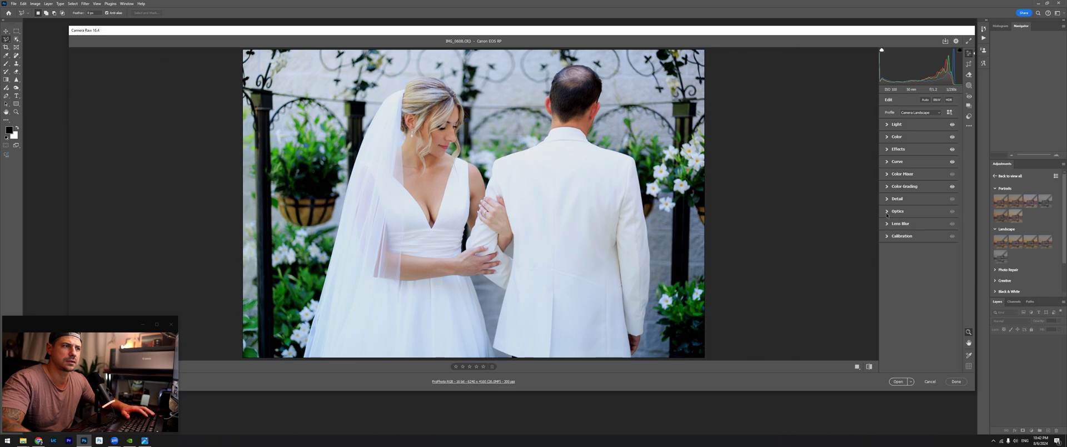
- Set Defringe Purple Amount to 1 and Purple Hue to 26/70, comparing optics on and off
{"action": "left_click", "coordinate": [887, 212]}
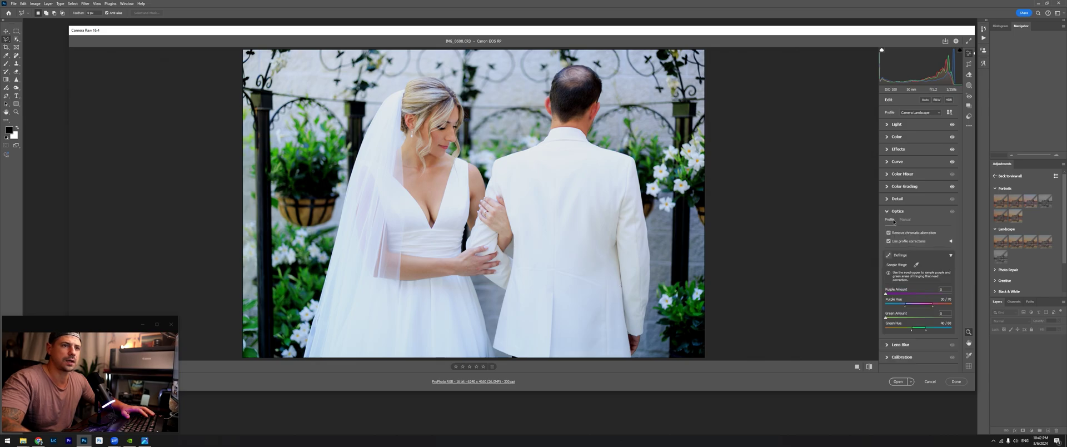
{"action": "left_click", "coordinate": [517, 205]}
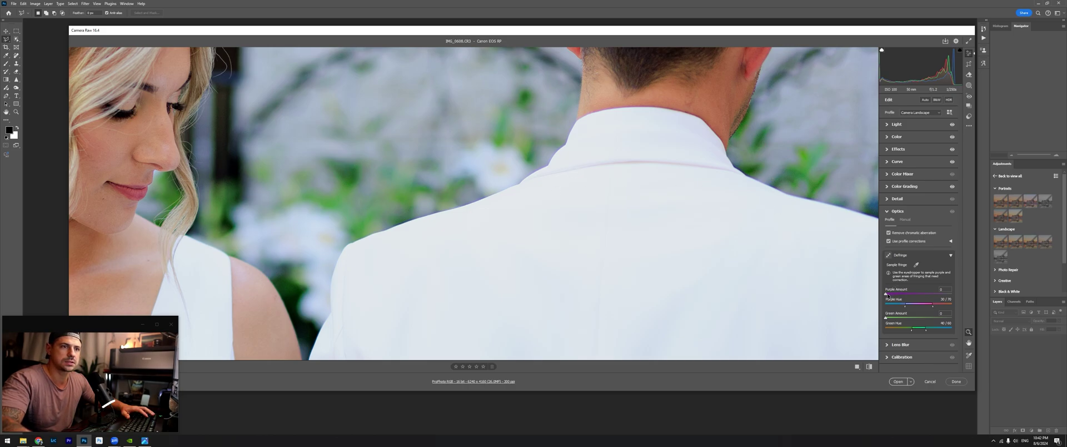
{"action": "left_click_drag", "start_coordinate": [886, 295], "coordinate": [889, 295]}
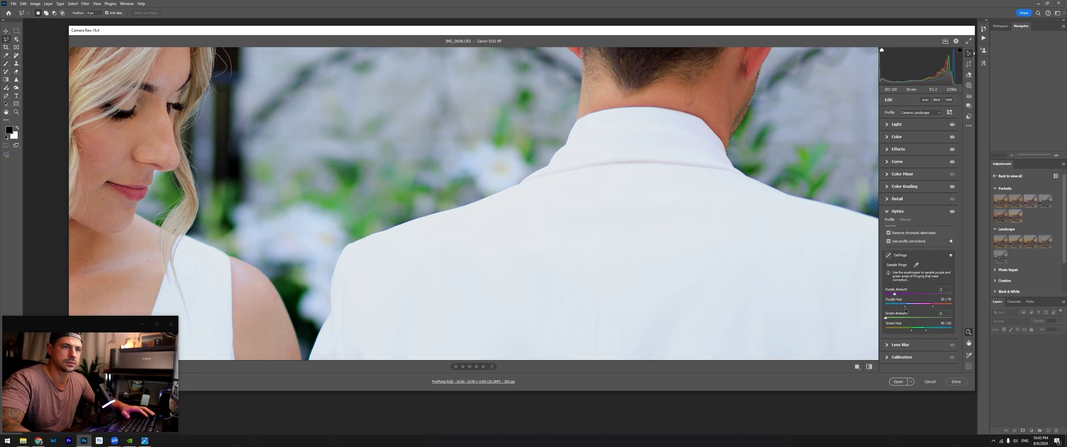
{"action": "left_click_drag", "start_coordinate": [903, 306], "coordinate": [903, 306]}
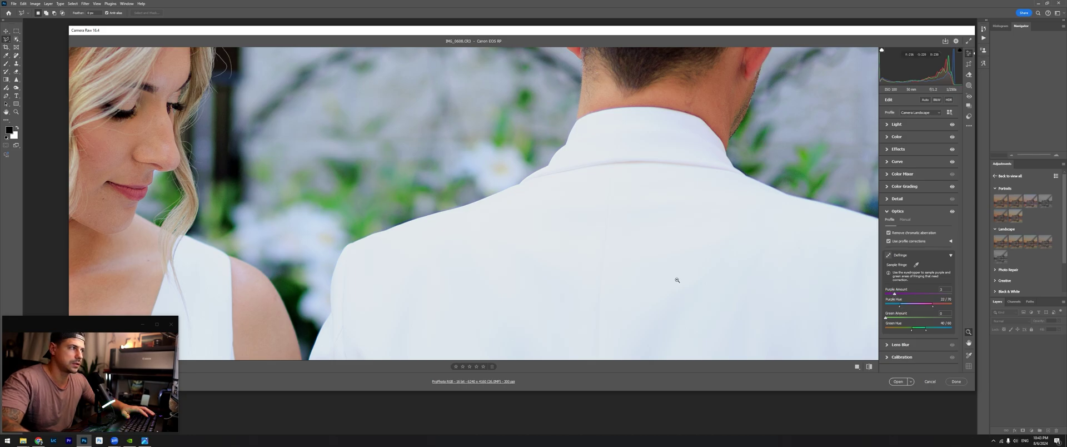
{"action": "scroll", "coordinate": [483, 270], "scroll_direction": "up", "scroll_amount": 3}
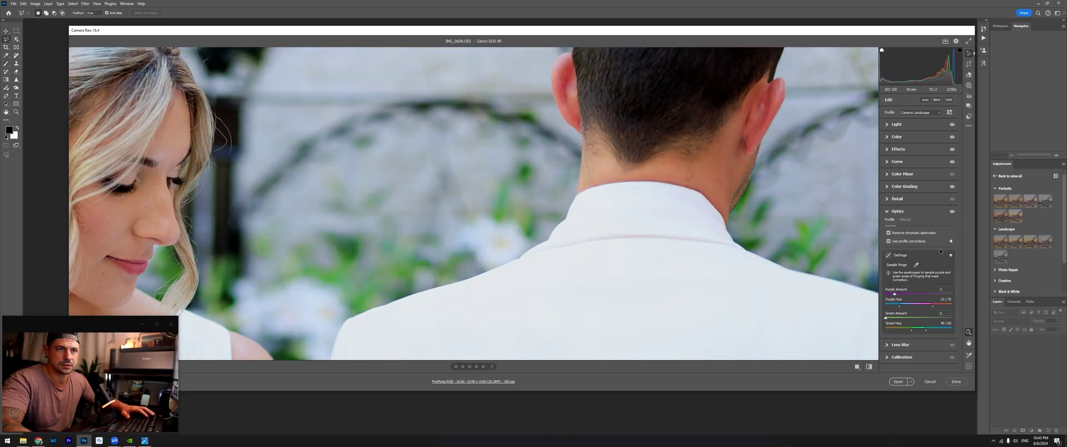
{"action": "left_click", "coordinate": [952, 212]}
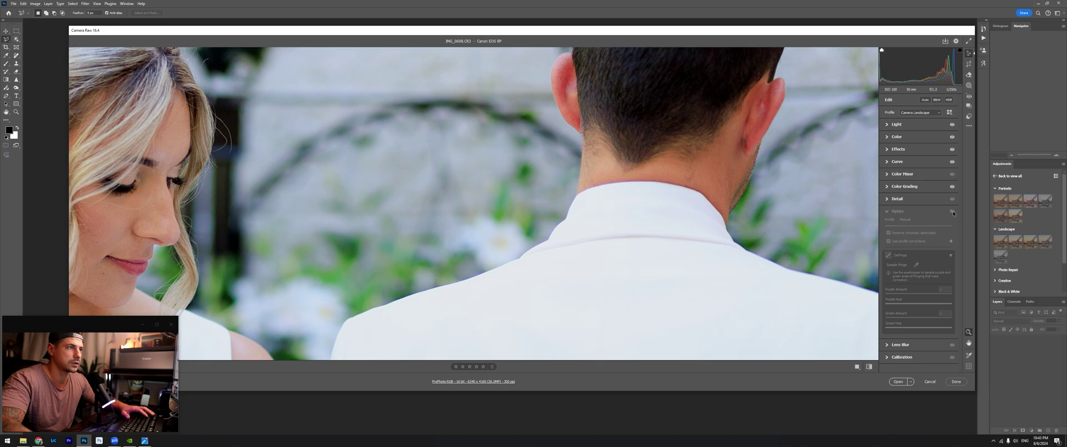
{"action": "left_click", "coordinate": [953, 211]}
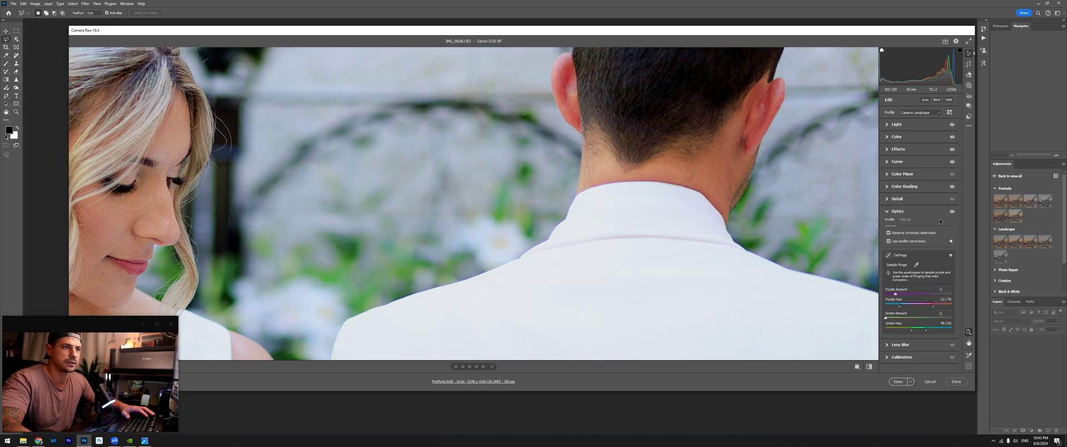
{"action": "left_click", "coordinate": [886, 212]}
{"action": "left_click", "coordinate": [657, 238]}
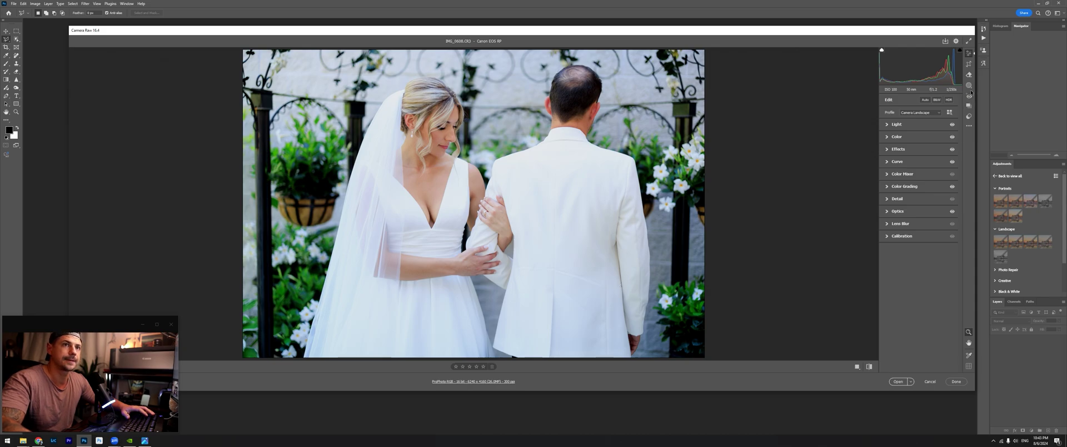
- Apply the Adaptive - Enhance Portrait preset from Favorites and lower its Amount
{"action": "left_click", "coordinate": [969, 117]}
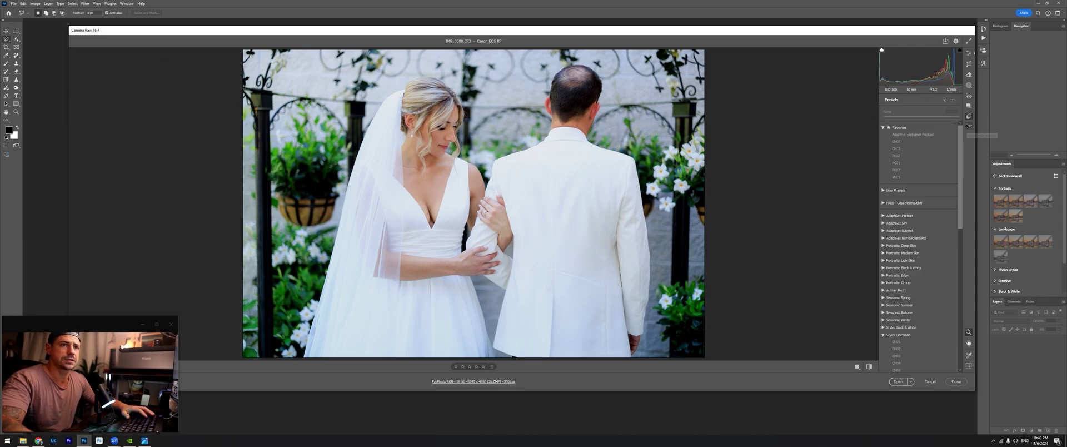
{"action": "scroll", "coordinate": [961, 131], "scroll_direction": "down", "scroll_amount": 1}
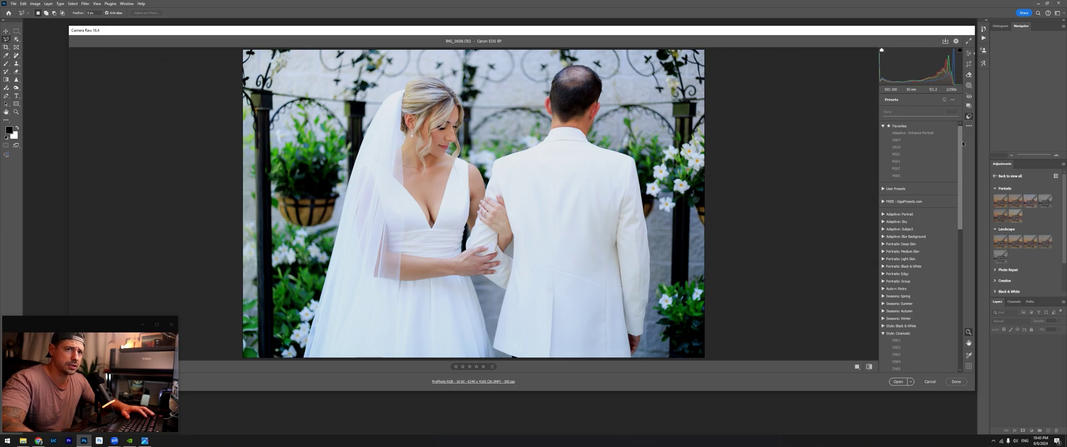
{"action": "scroll", "coordinate": [964, 132], "scroll_direction": "up", "scroll_amount": 1}
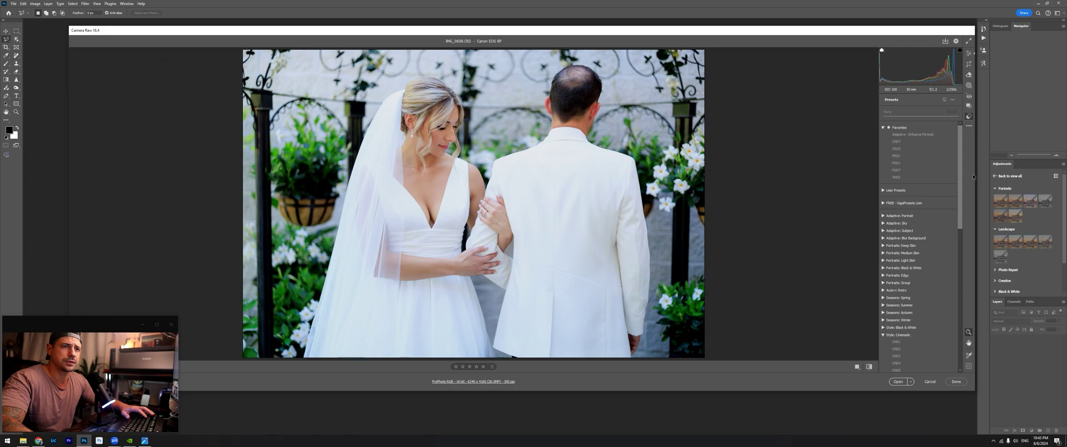
{"action": "left_click", "coordinate": [930, 136]}
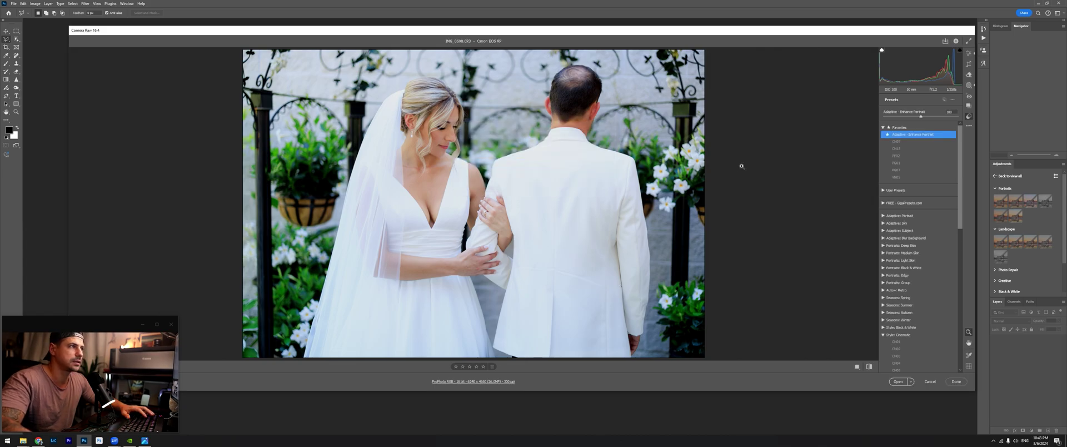
{"action": "scroll", "coordinate": [745, 169], "scroll_direction": "up", "scroll_amount": 5}
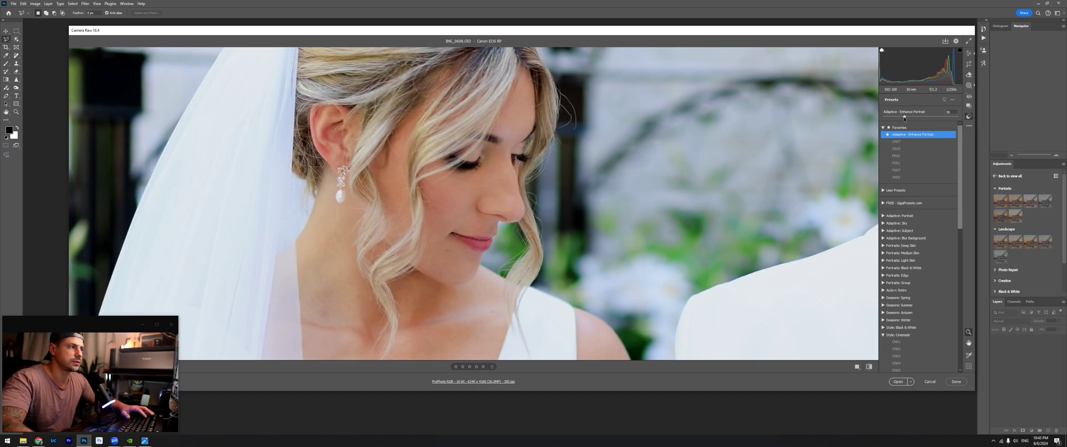
{"action": "left_click_drag", "start_coordinate": [887, 120], "coordinate": [914, 121]}
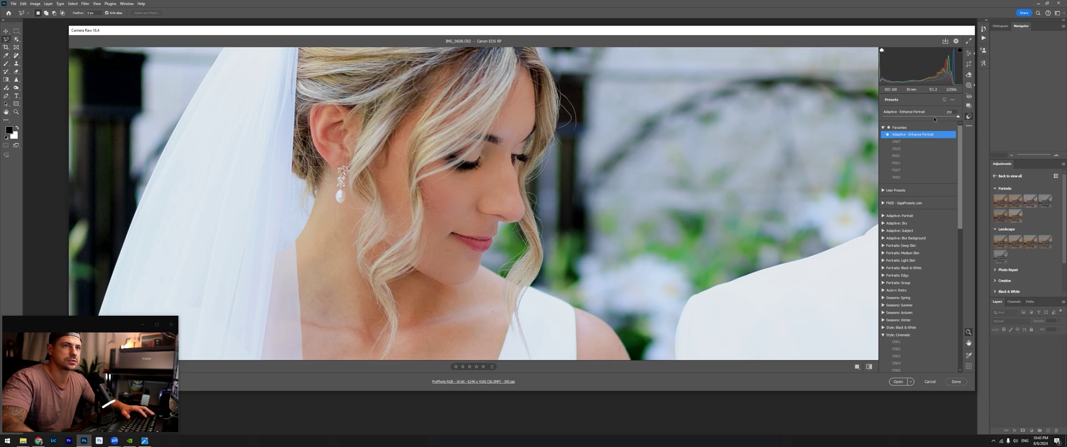
{"action": "mouse_move", "coordinate": [927, 121]}
{"action": "left_mouse_down"}
{"action": "mouse_move", "coordinate": [885, 123]}
{"action": "mouse_move", "coordinate": [920, 118]}
{"action": "left_mouse_up"}
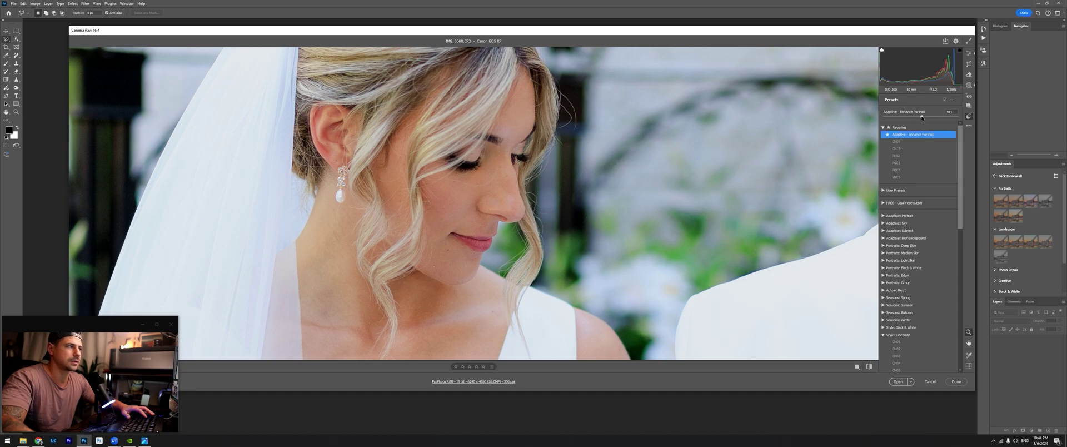
{"action": "left_click", "coordinate": [742, 192]}
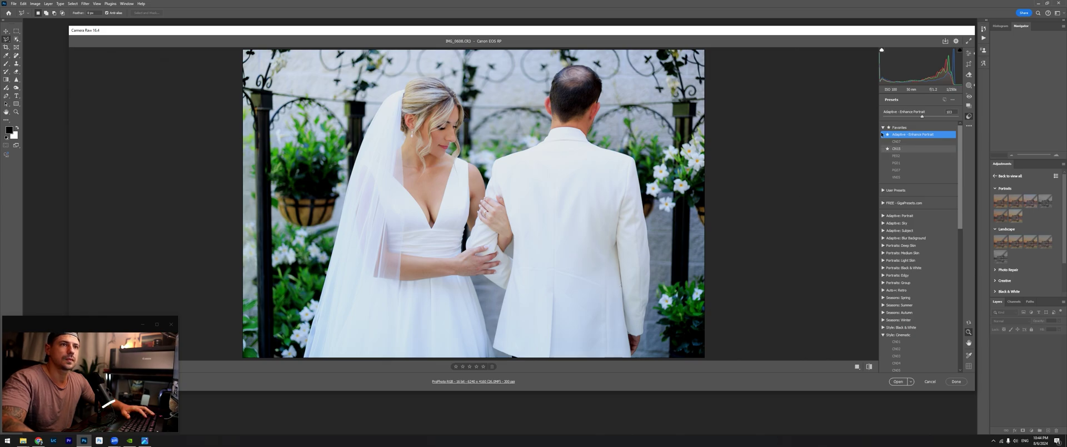
{"action": "left_click", "coordinate": [970, 65]}
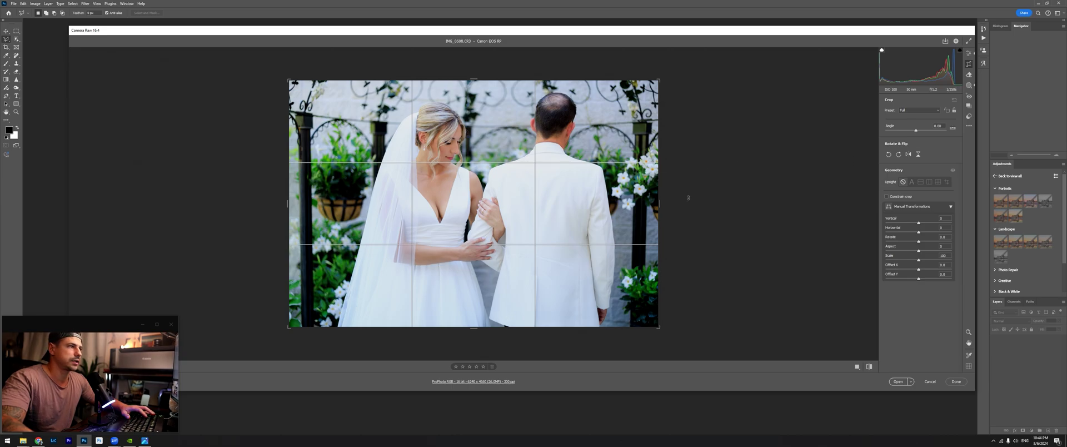
- Apply Upright Auto perspective correction, toggling it off and on to compare, then show Masking
{"action": "left_click", "coordinate": [912, 182]}
{"action": "left_click", "coordinate": [903, 181]}
{"action": "left_click", "coordinate": [911, 182]}
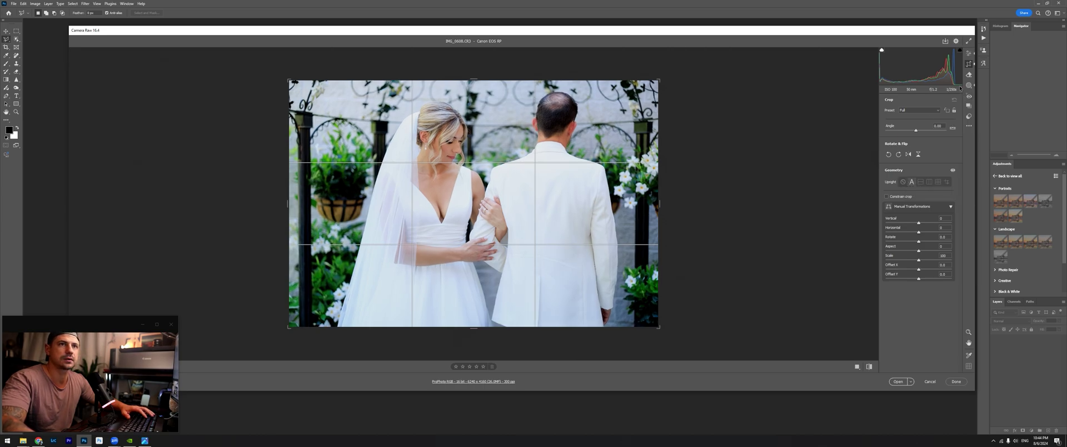
{"action": "left_click", "coordinate": [968, 85]}
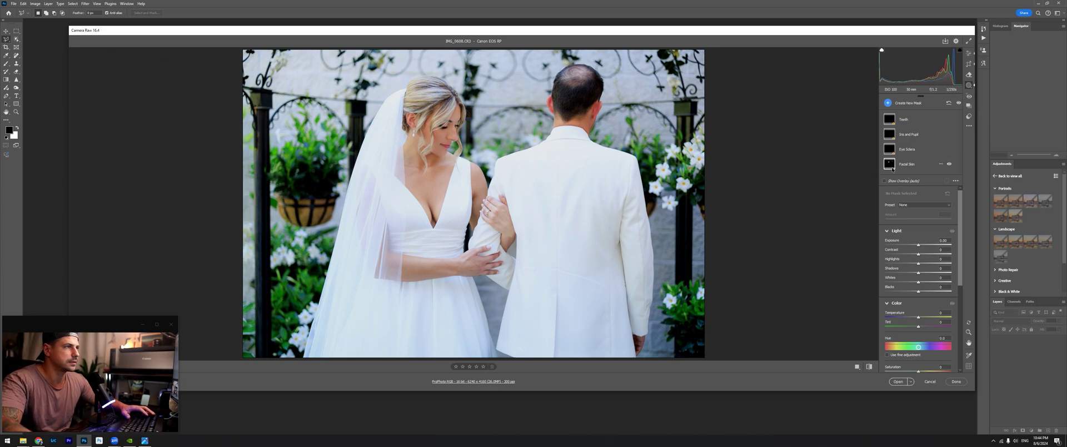
- Draw a radial gradient mask as a large ellipse, widened to cover both bride and groom
{"action": "left_click", "coordinate": [887, 103]}
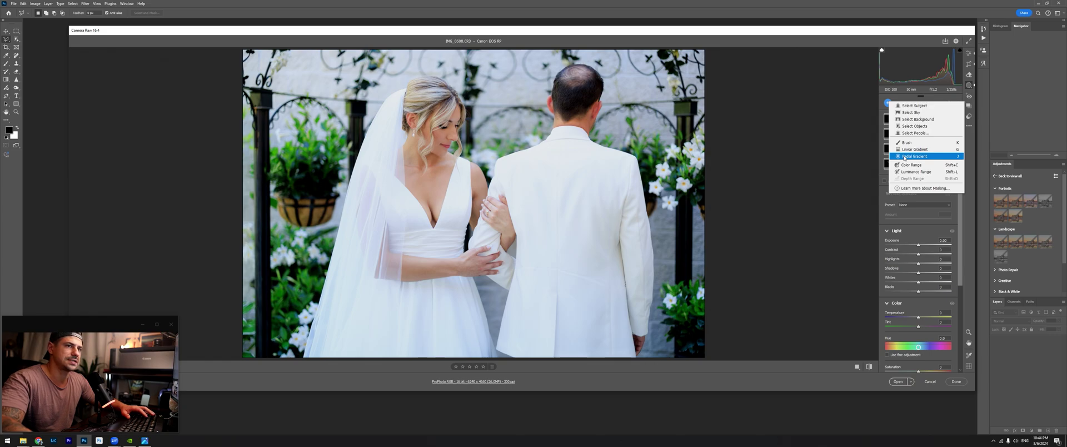
{"action": "left_click", "coordinate": [904, 158]}
{"action": "left_click_drag", "start_coordinate": [489, 179], "coordinate": [710, 325]}
{"action": "left_click_drag", "start_coordinate": [539, 202], "coordinate": [577, 194]}
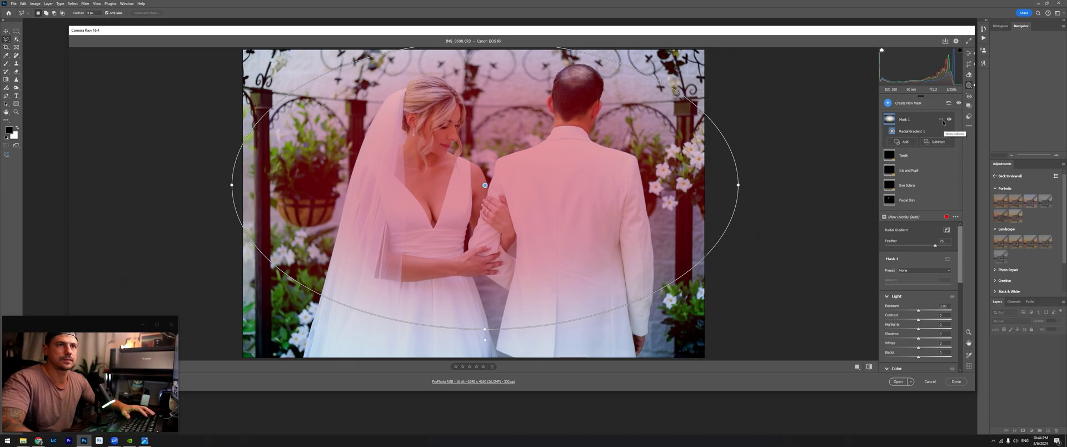